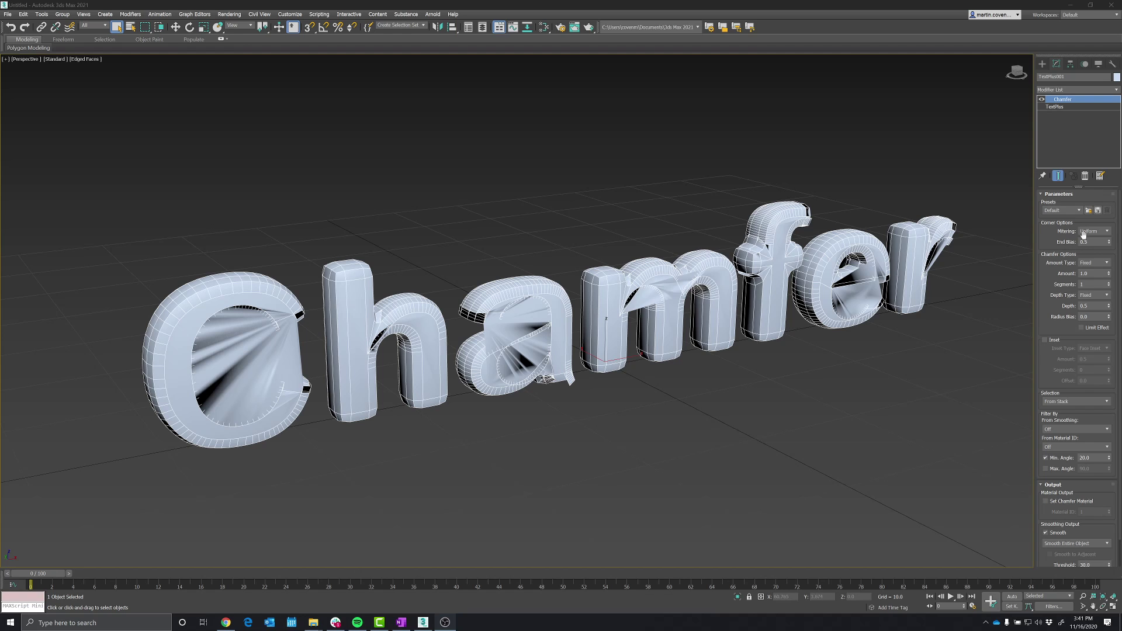
Step: Set the Chamfer text's mitering to Radial and lower the amount to about 0.17
{"action": "left_click", "coordinate": [1108, 233]}
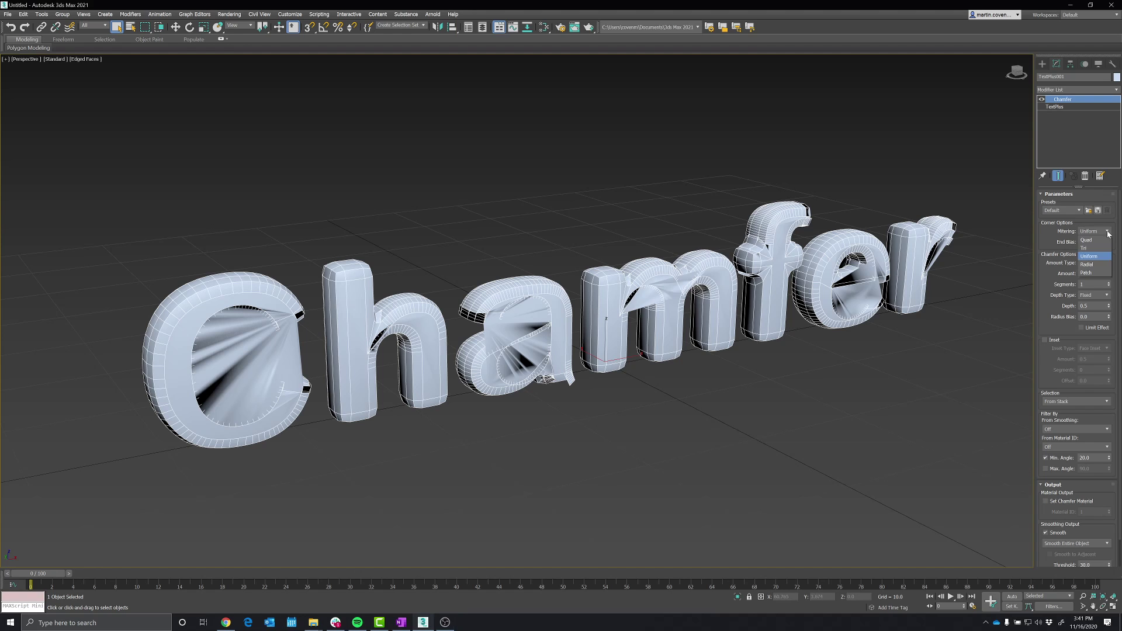
{"action": "left_click", "coordinate": [1087, 264]}
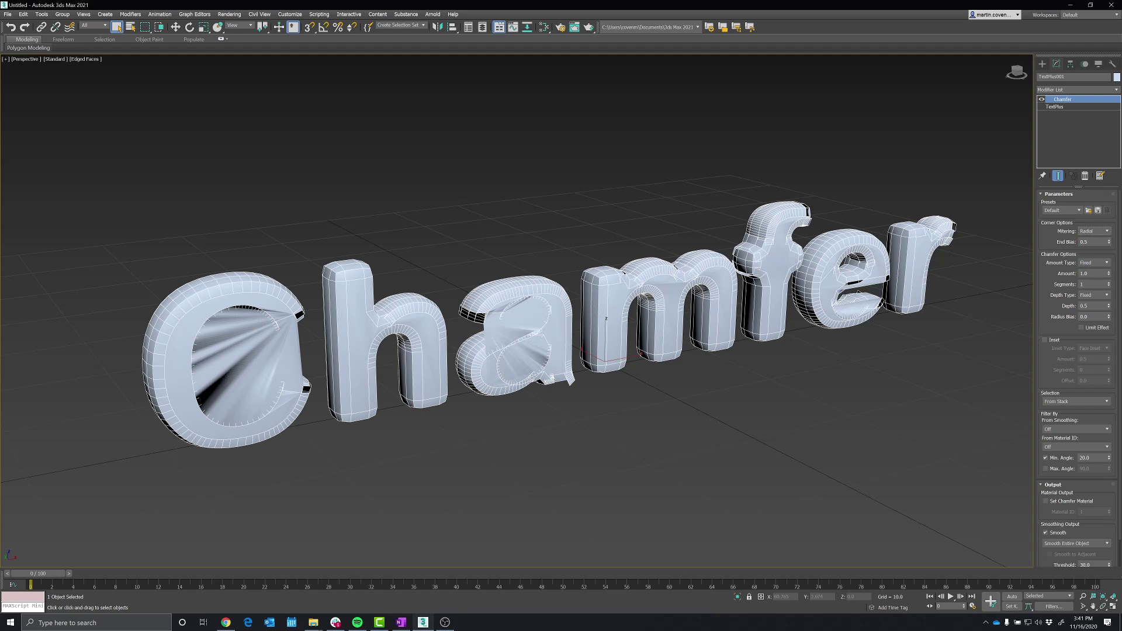
{"action": "left_click_drag", "start_coordinate": [1108, 273], "coordinate": [1105, 325]}
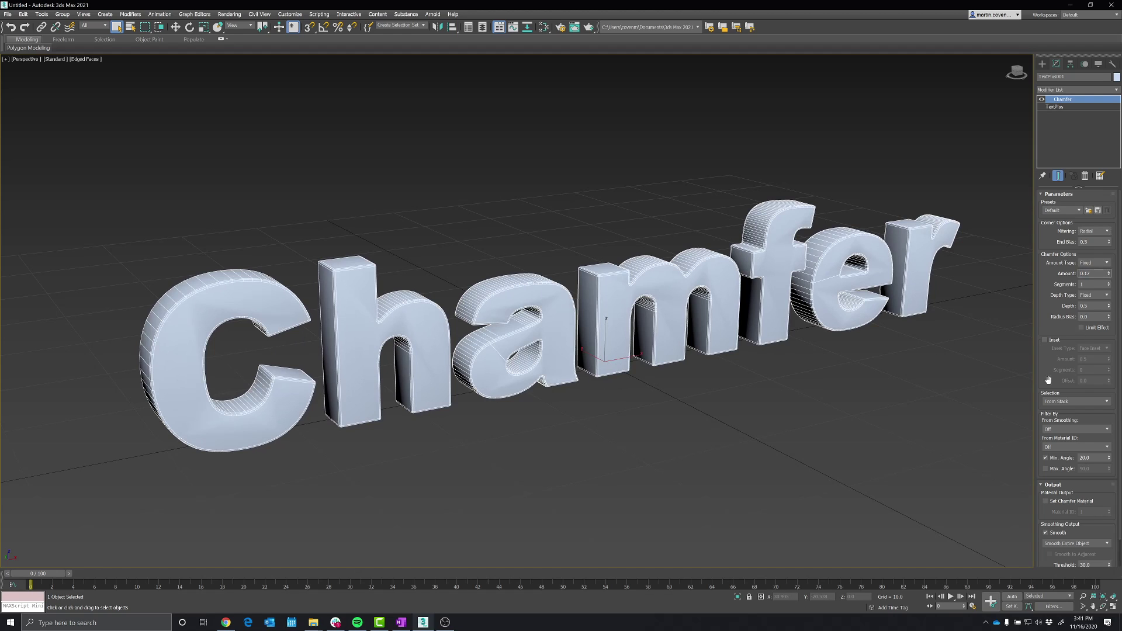
{"action": "scroll", "coordinate": [1048, 378], "scroll_direction": "down", "scroll_amount": 2}
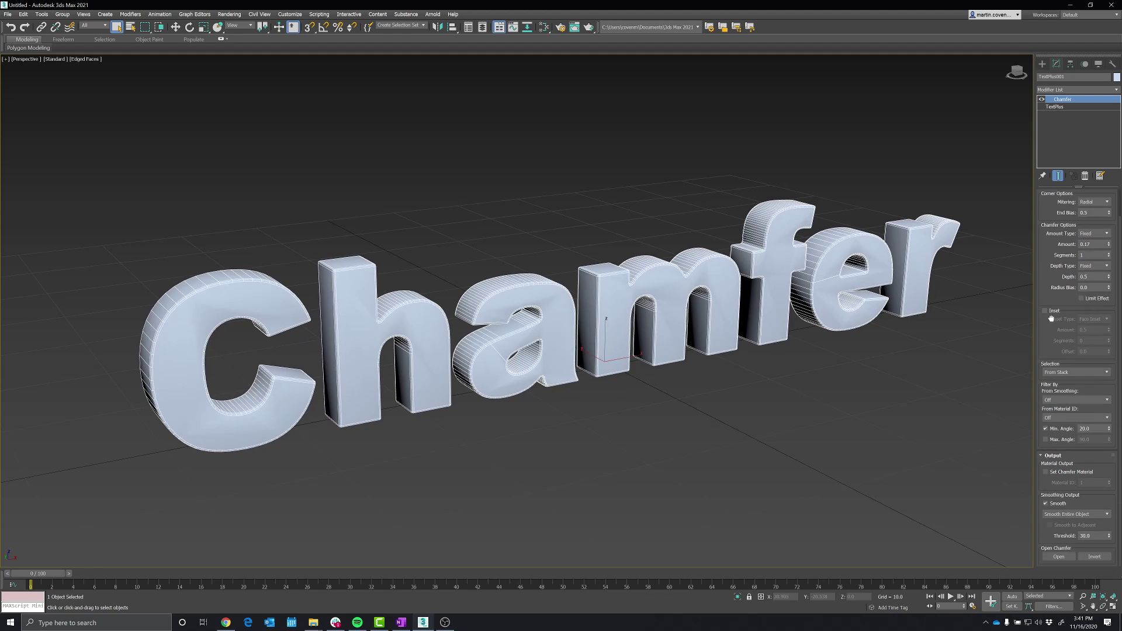
Step: Set the text's smoothing to Smooth Chamfers Only with a threshold of 180
{"action": "left_click", "coordinate": [1068, 516]}
{"action": "left_click", "coordinate": [1064, 529]}
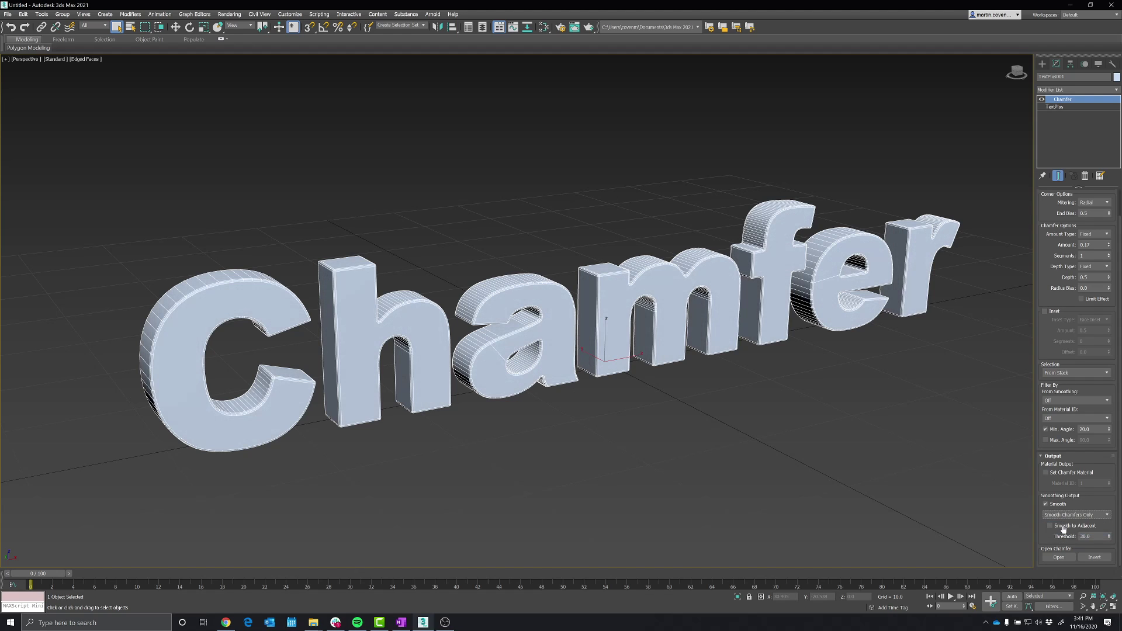
{"action": "left_click_drag", "start_coordinate": [1109, 539], "coordinate": [1083, 490]}
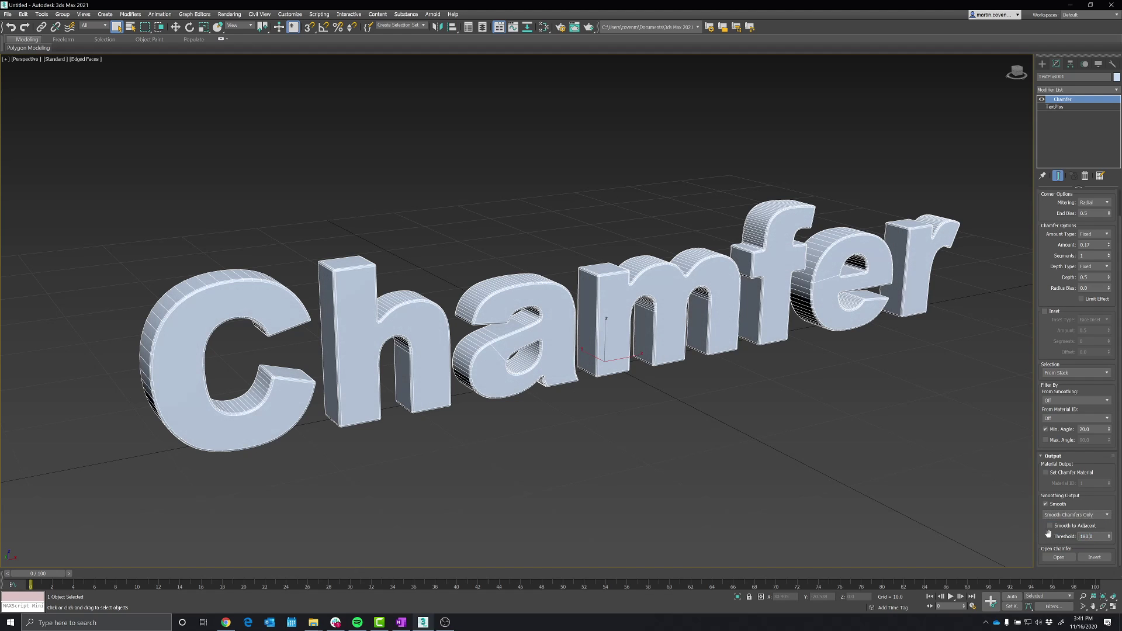
{"action": "scroll", "coordinate": [1056, 343], "scroll_direction": "up", "scroll_amount": 2}
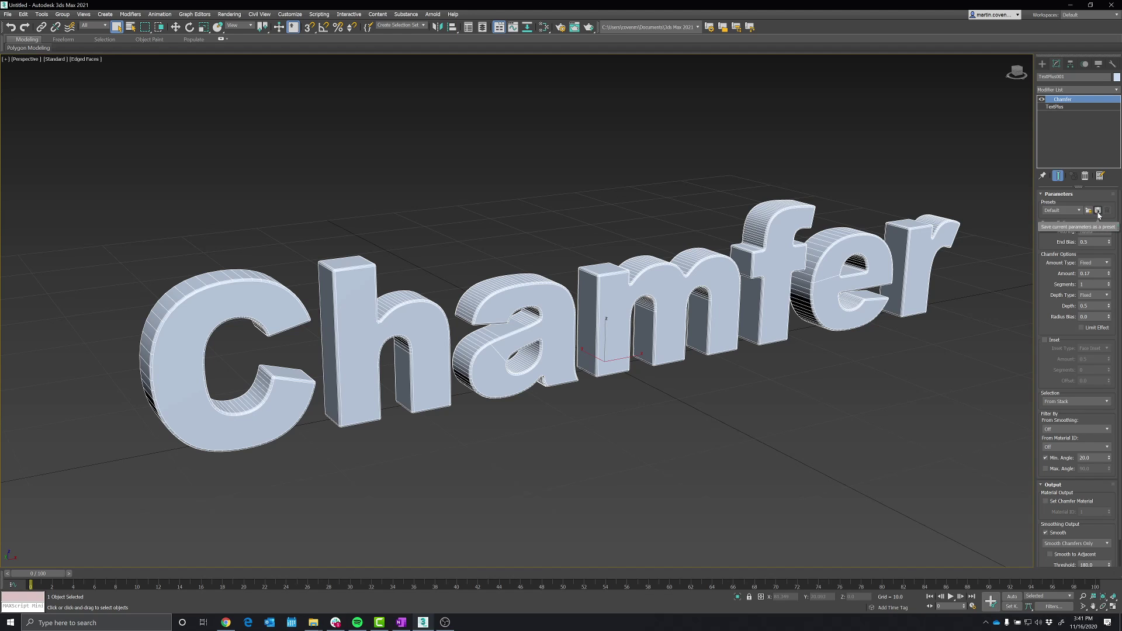
Step: Save the current chamfer settings as preset 'NewDefault' with Make Default ticked
{"action": "left_click", "coordinate": [1097, 211]}
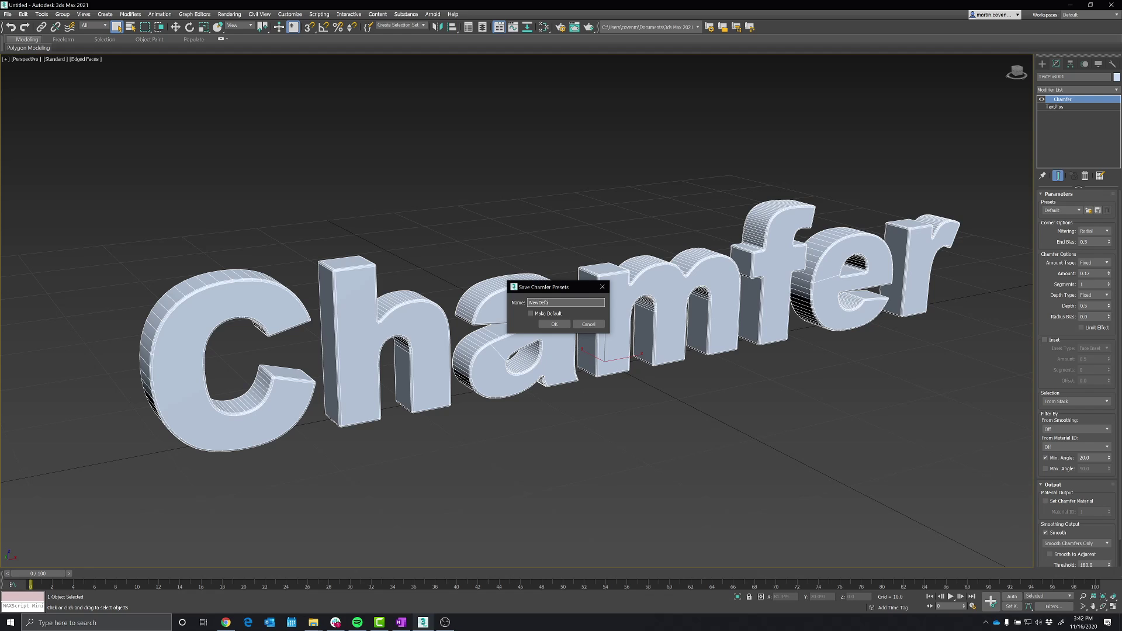
{"action": "left_click", "coordinate": [530, 314]}
{"action": "left_click", "coordinate": [555, 325]}
Step: Draw a new box beside the Chamfer text, setting its base and height
{"action": "right_click", "coordinate": [777, 457]}
{"action": "left_click", "coordinate": [781, 437]}
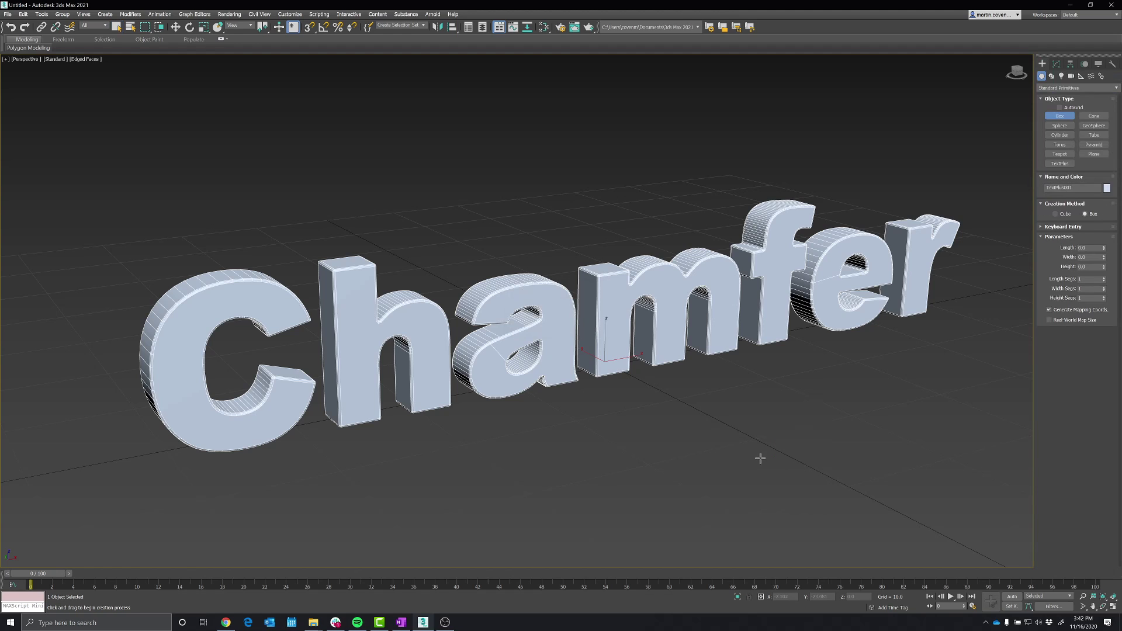
{"action": "left_click_drag", "start_coordinate": [772, 447], "coordinate": [773, 484]}
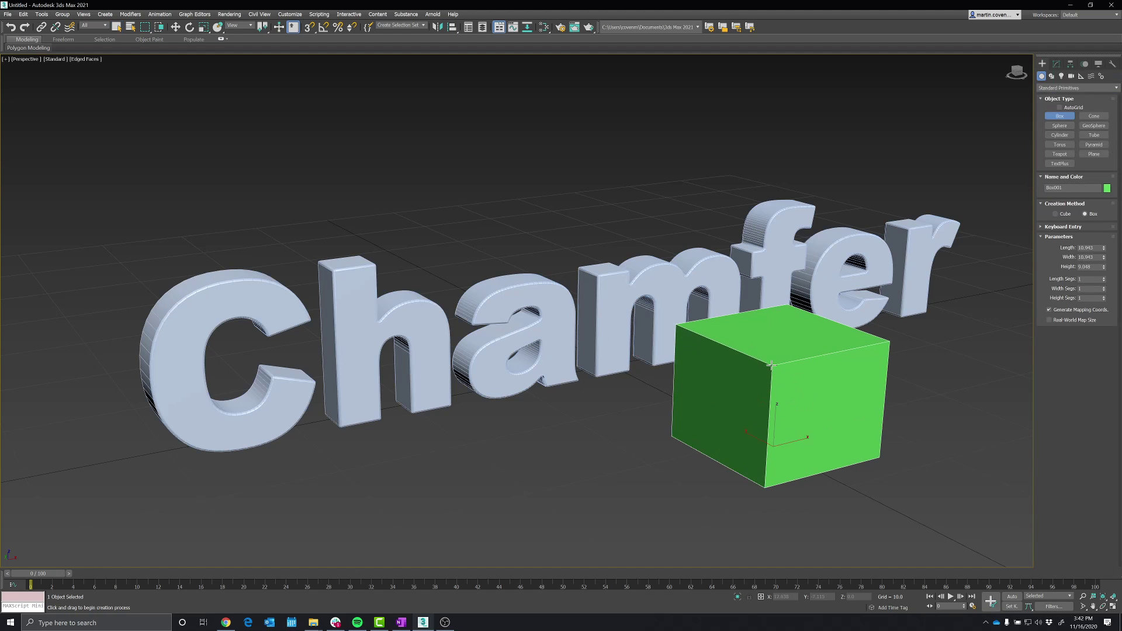
{"action": "left_click", "coordinate": [776, 377]}
{"action": "right_click", "coordinate": [776, 377]}
{"action": "type", "text": "x"}
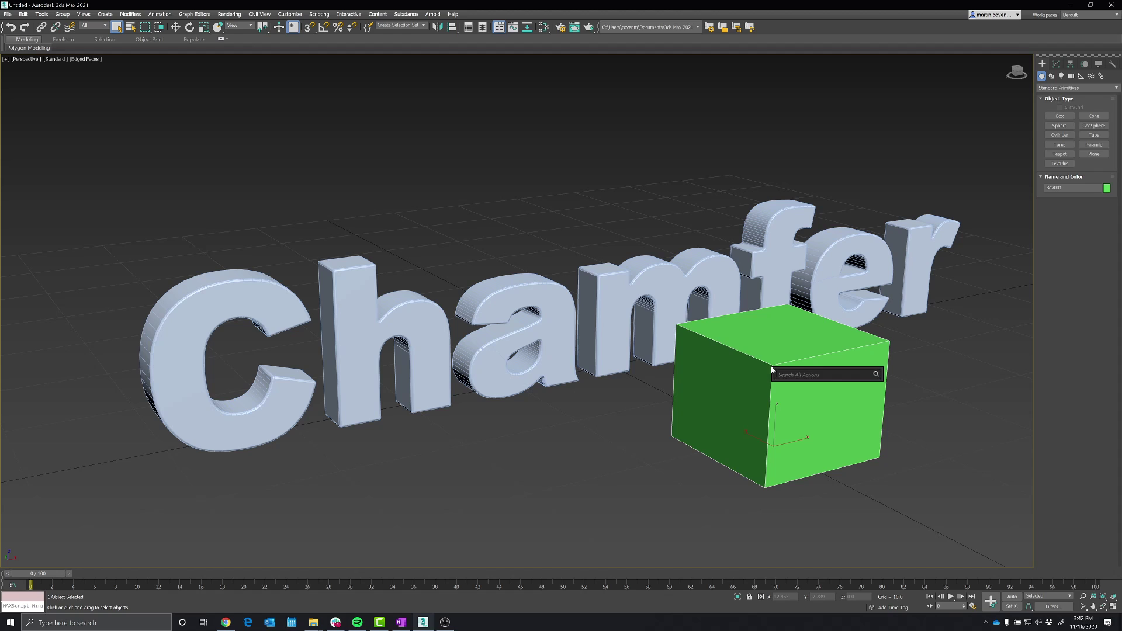
{"action": "type", "text": "chamfer modi"}
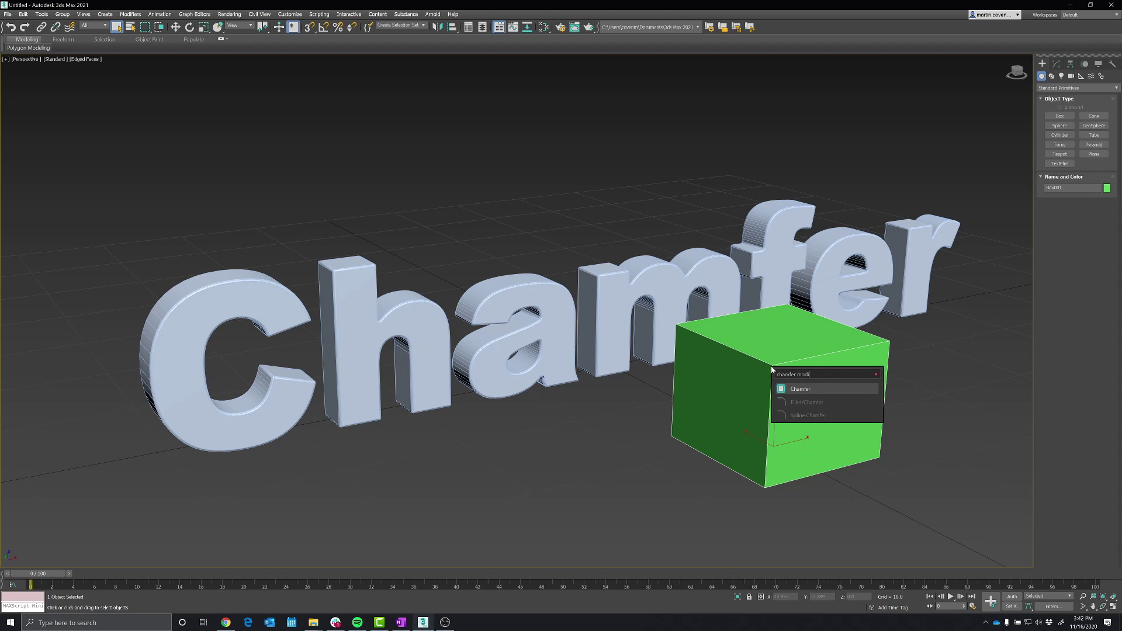
{"action": "key", "text": "Return"}
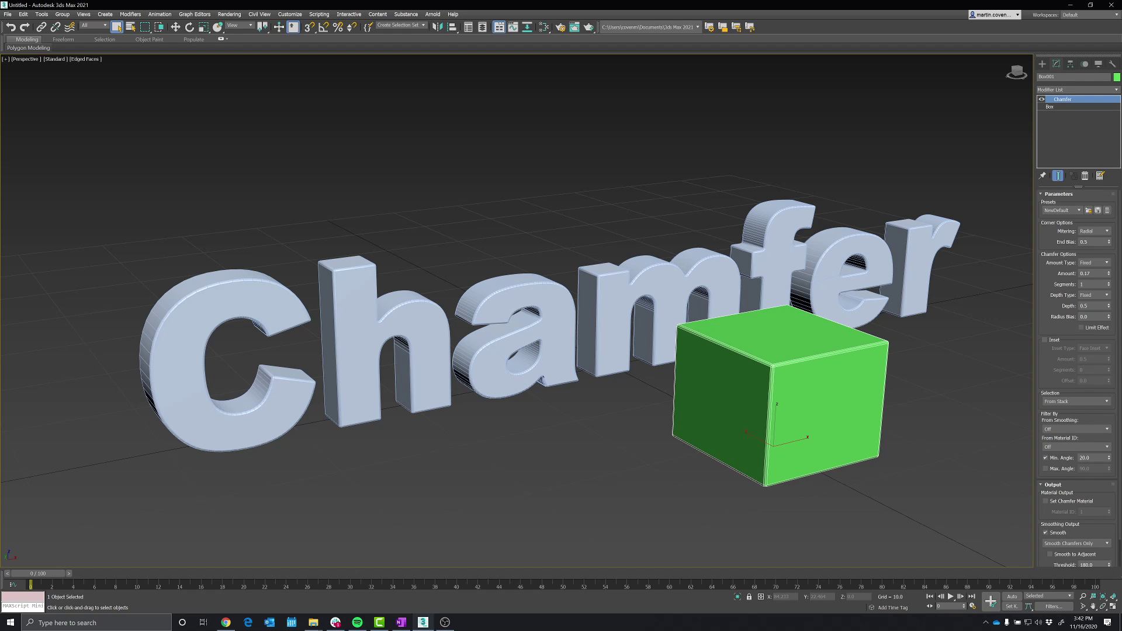
{"action": "scroll", "coordinate": [1045, 324], "scroll_direction": "down", "scroll_amount": 2}
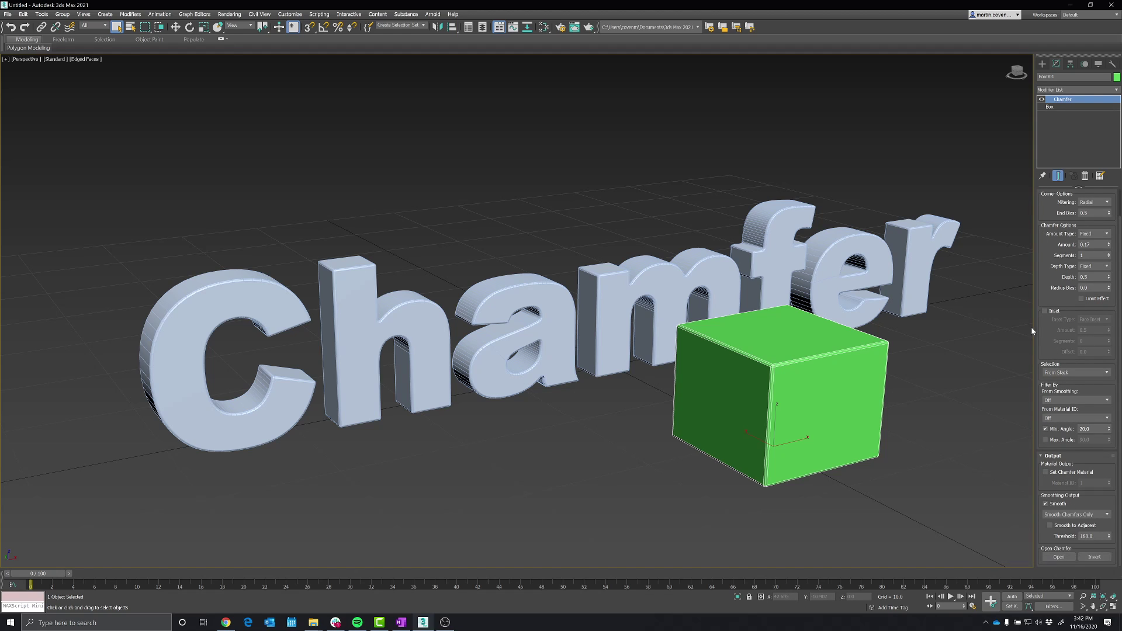
{"action": "scroll", "coordinate": [1035, 351], "scroll_direction": "up", "scroll_amount": 1}
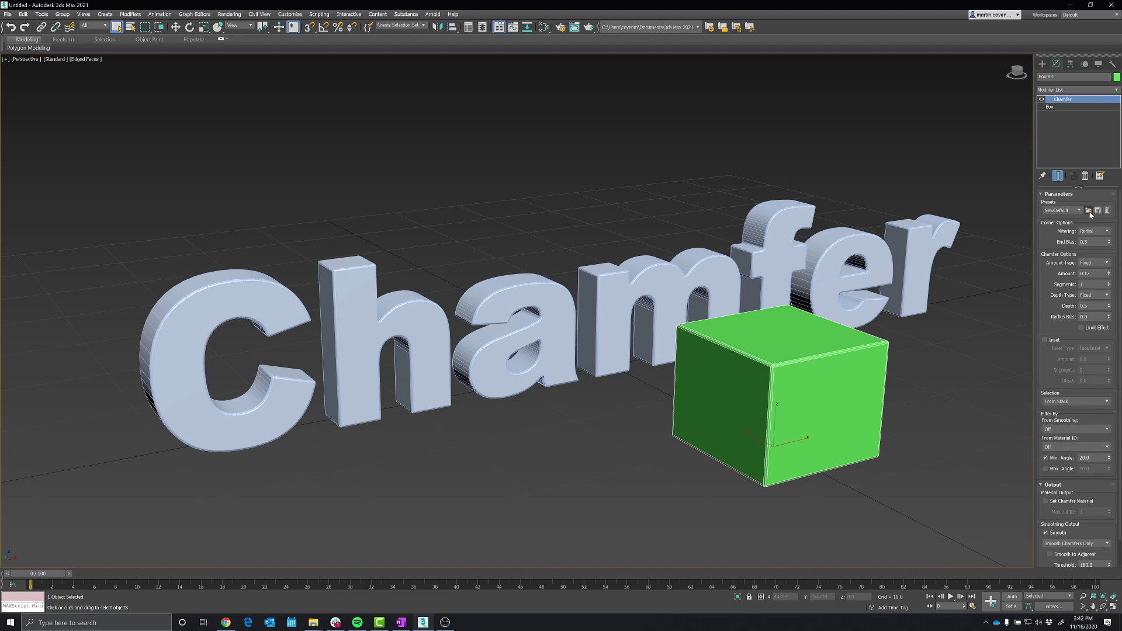
{"action": "left_click", "coordinate": [1076, 211]}
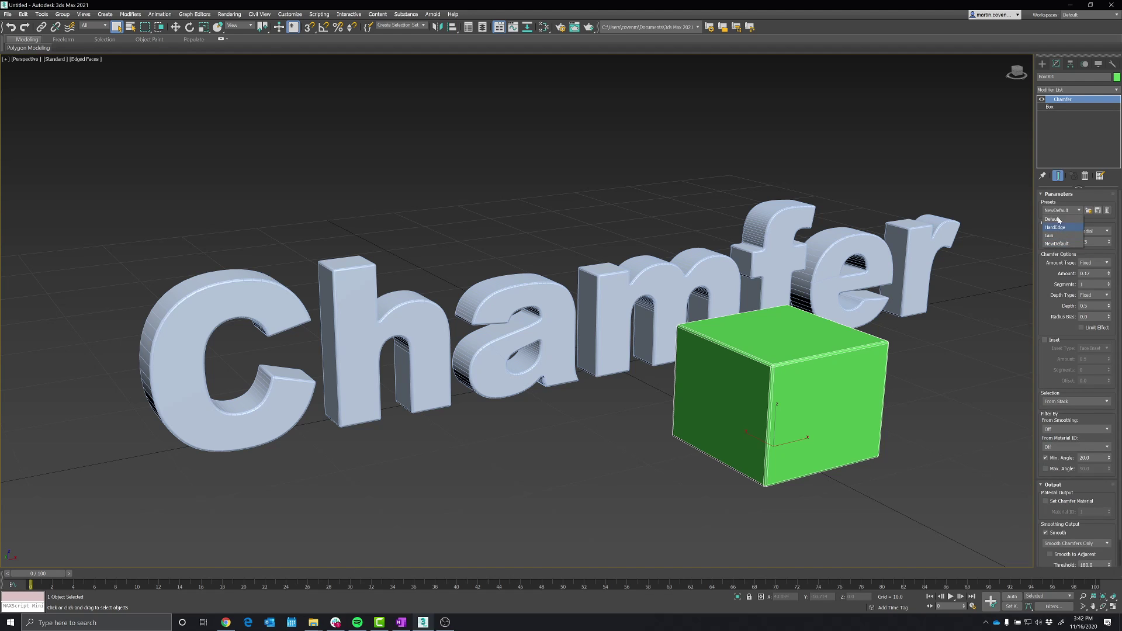
{"action": "left_click", "coordinate": [1045, 272]}
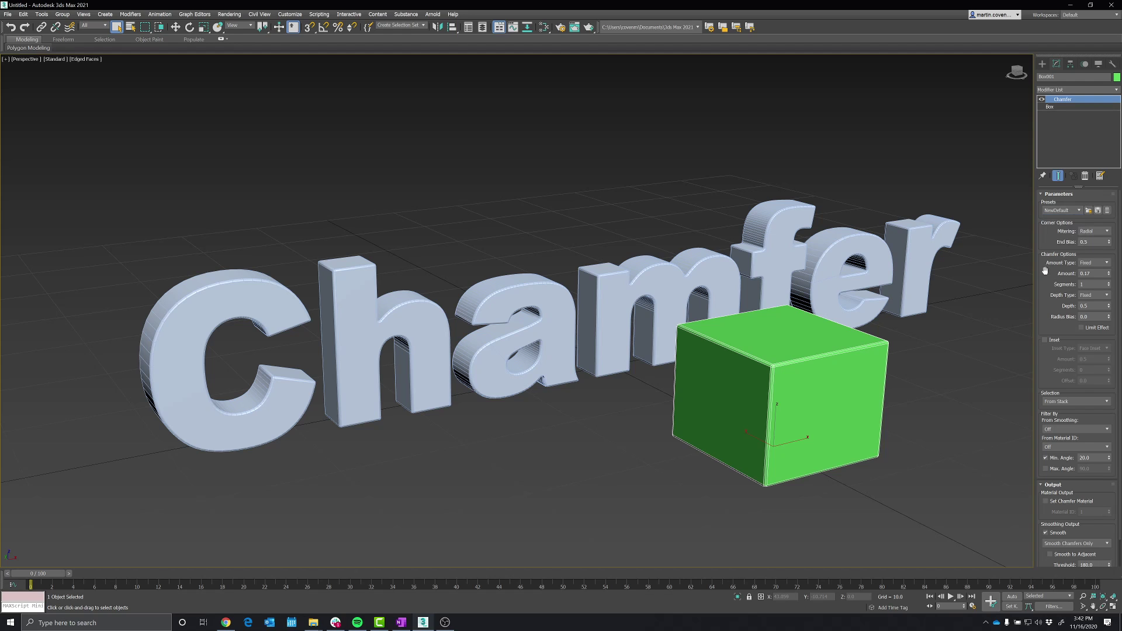